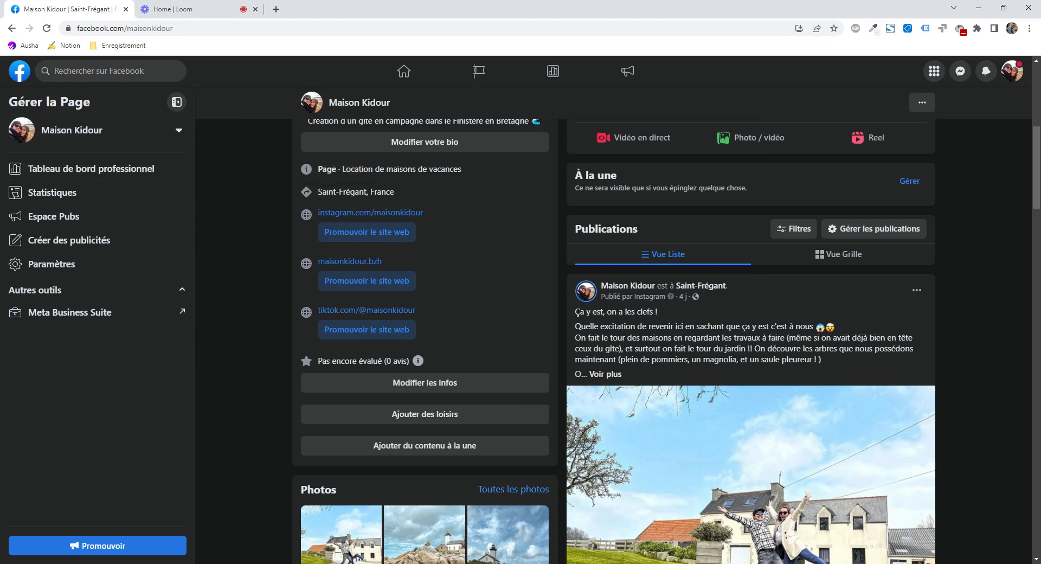
- Open Meta Business Suite for the page and display its content calendar (Agenda) by month
click(74, 315)
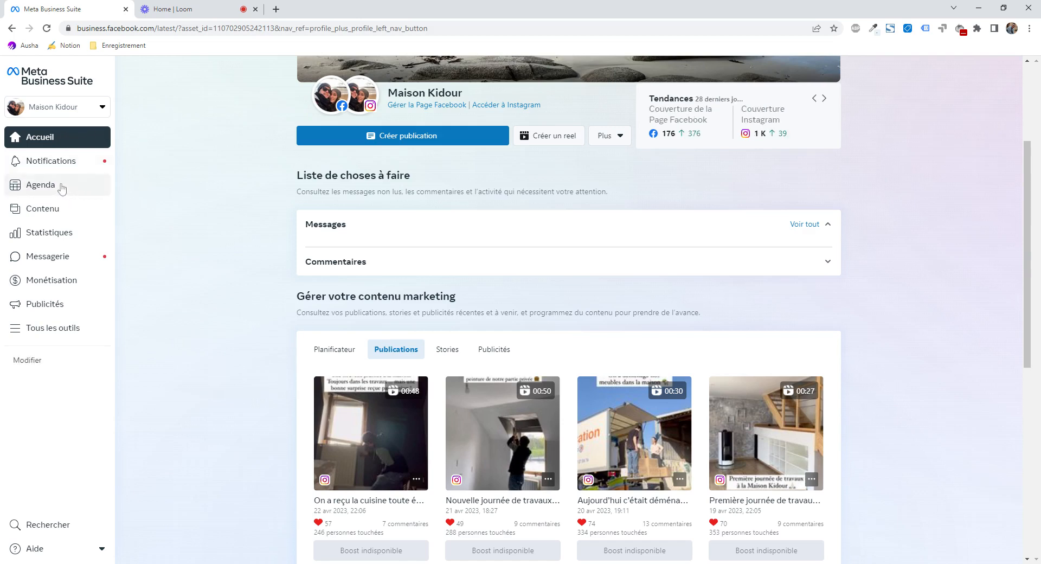
click(93, 185)
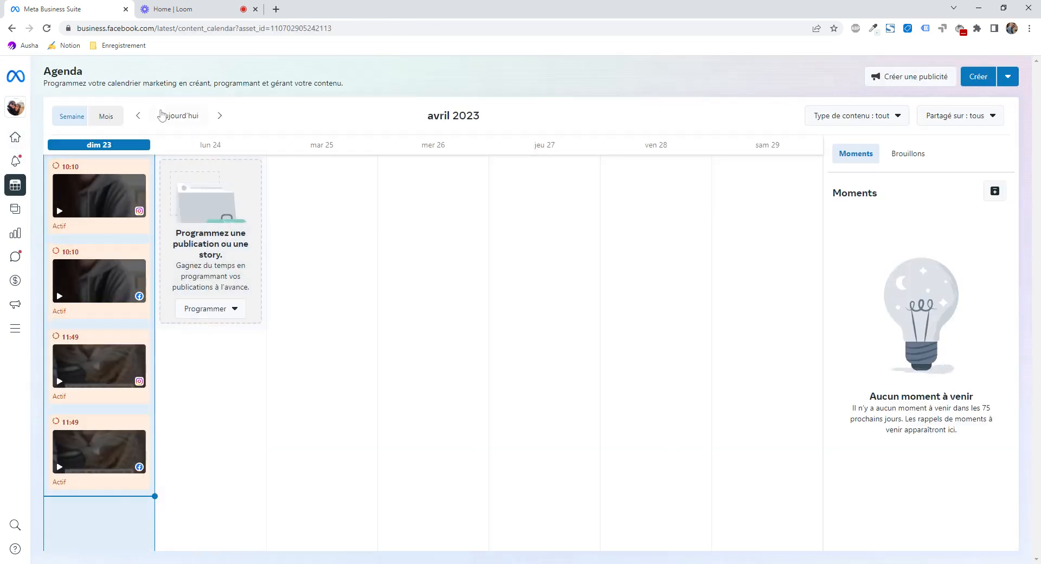
click(115, 120)
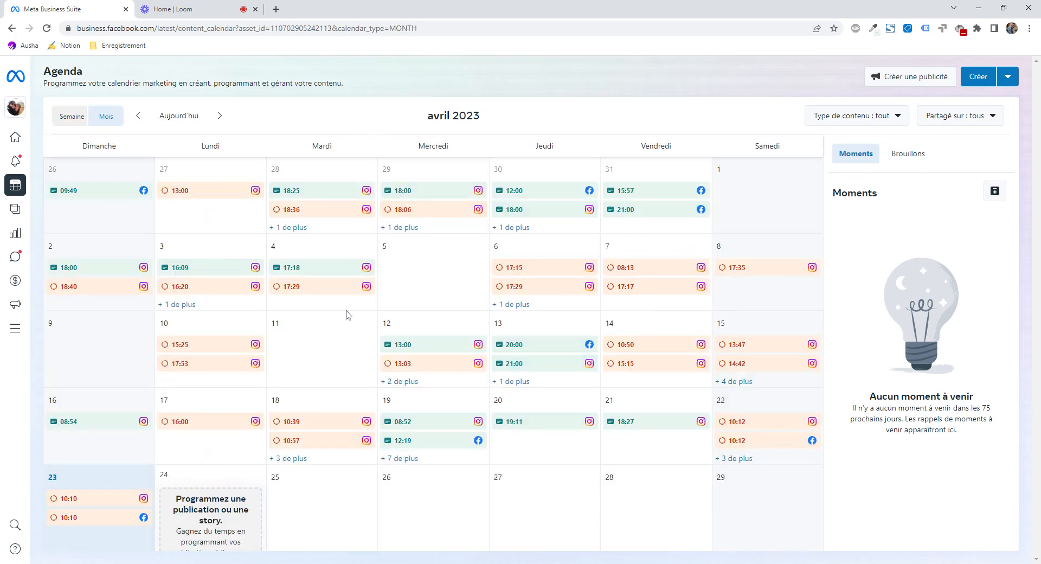
- Review the performance statistics of the Instagram post from 29 March at 18:00, then close its details
click(428, 194)
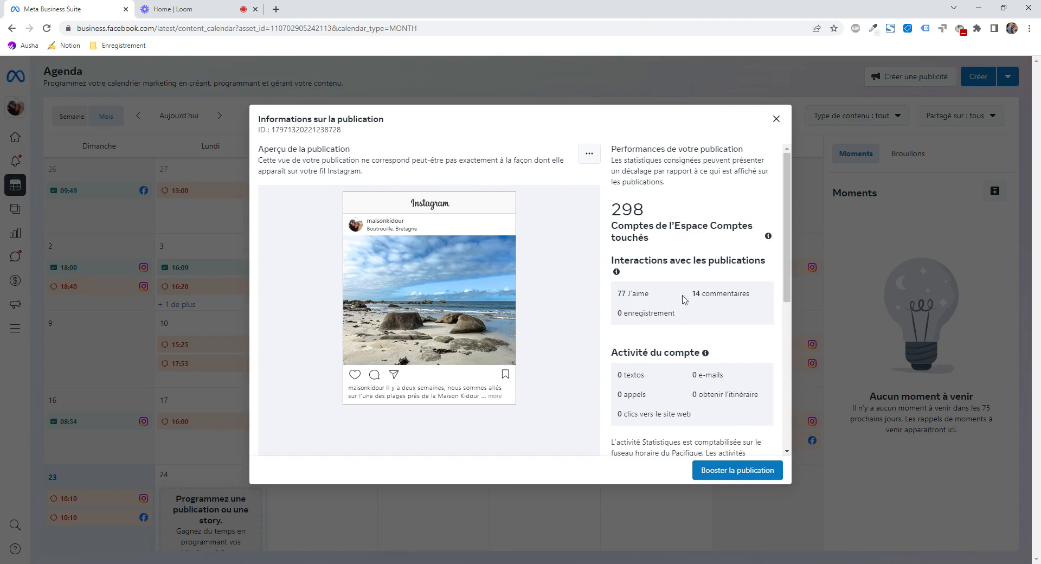
scroll(654, 299, down, 1)
scroll(662, 300, up, 1)
click(776, 118)
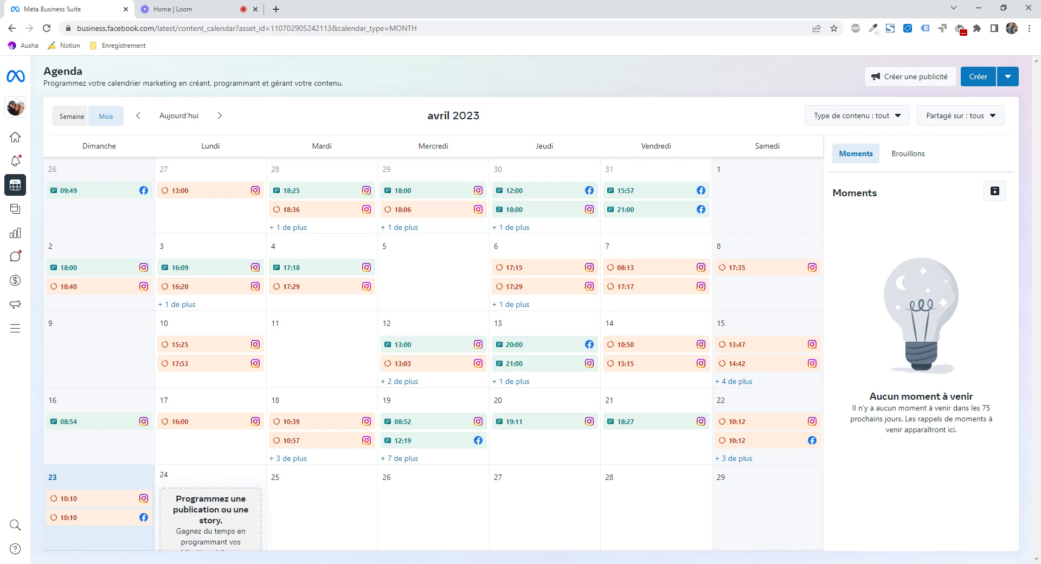
- Start a new post from the home page and add the maisonkidour Instagram account as a destination alongside the Facebook page
click(33, 138)
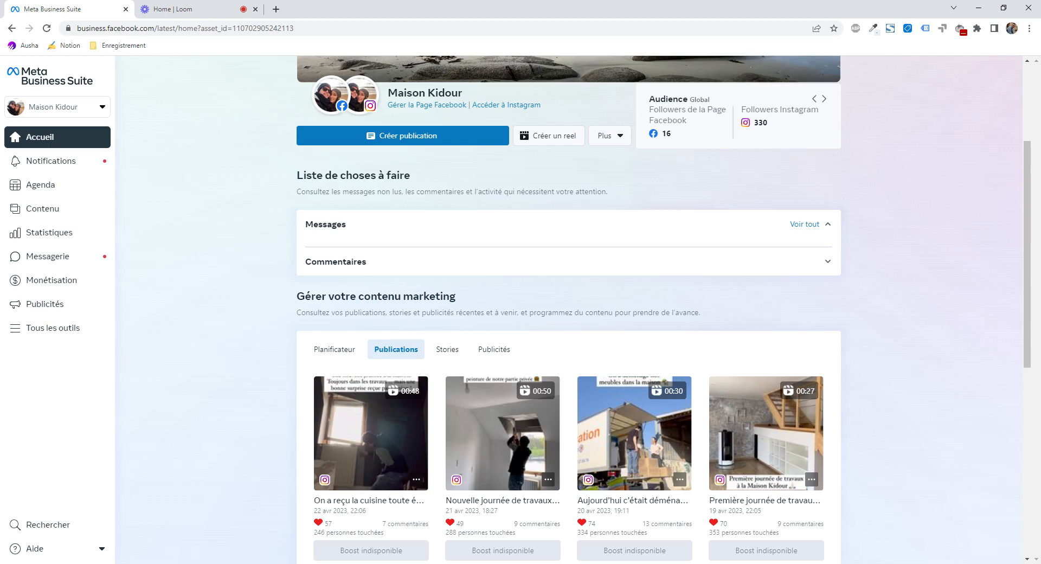
click(380, 136)
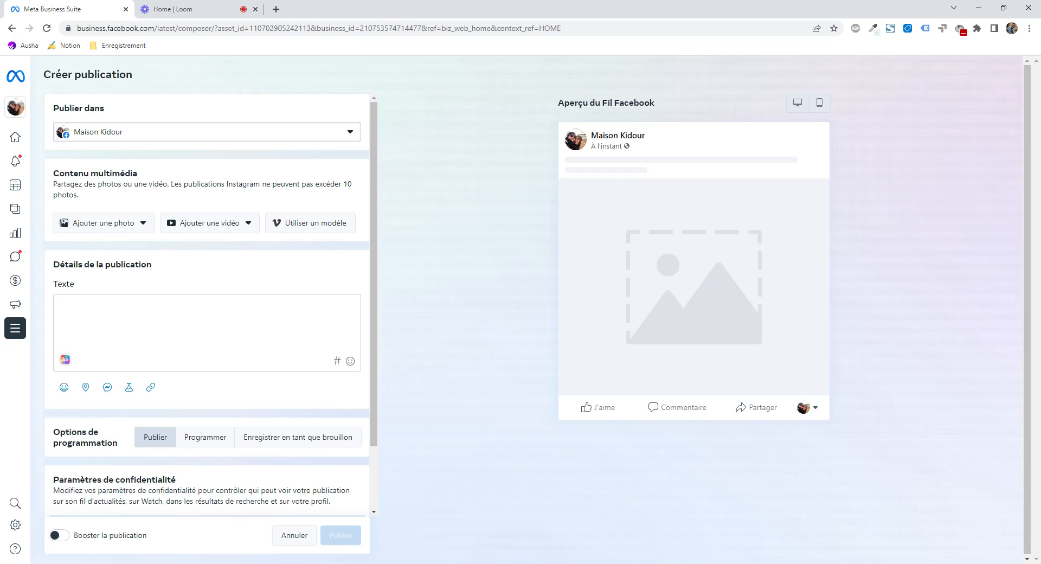
click(111, 135)
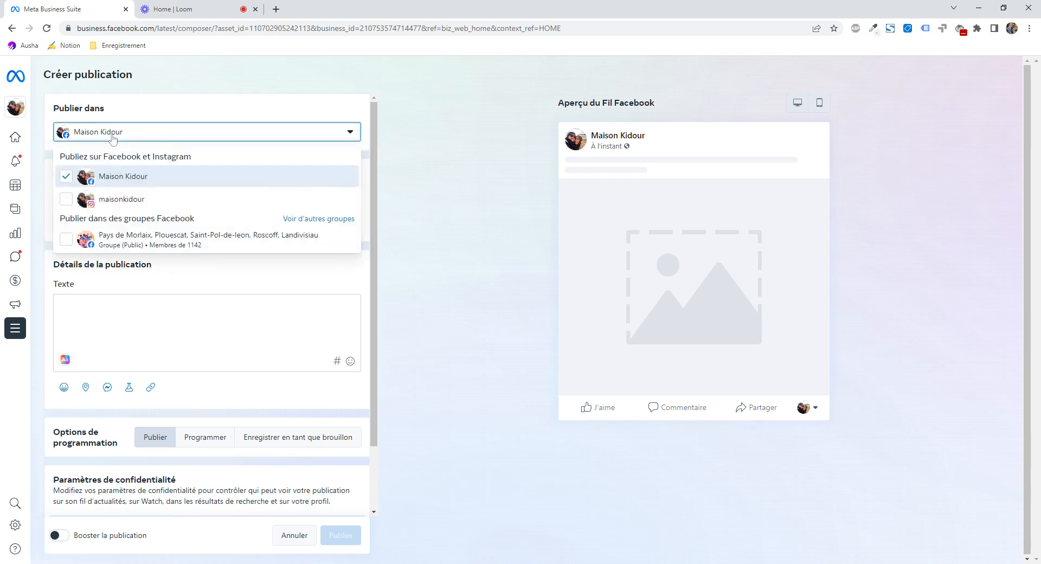
click(62, 208)
click(305, 277)
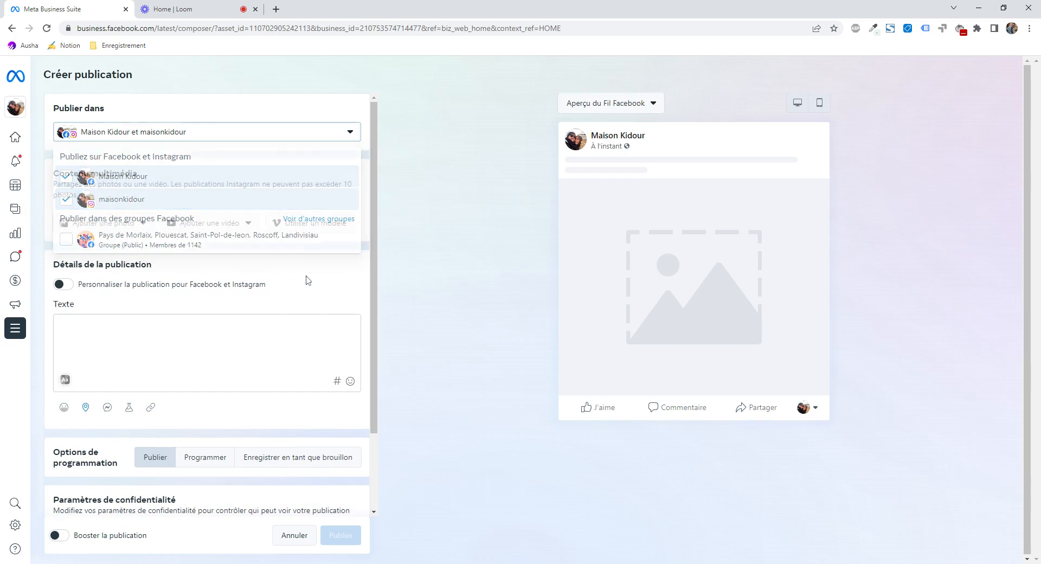
click(111, 137)
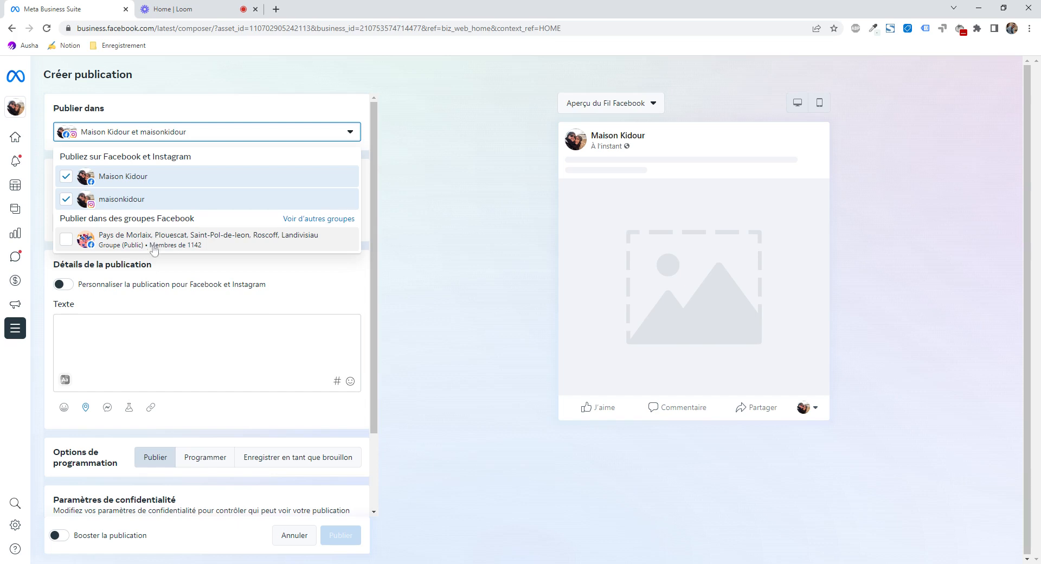
click(216, 267)
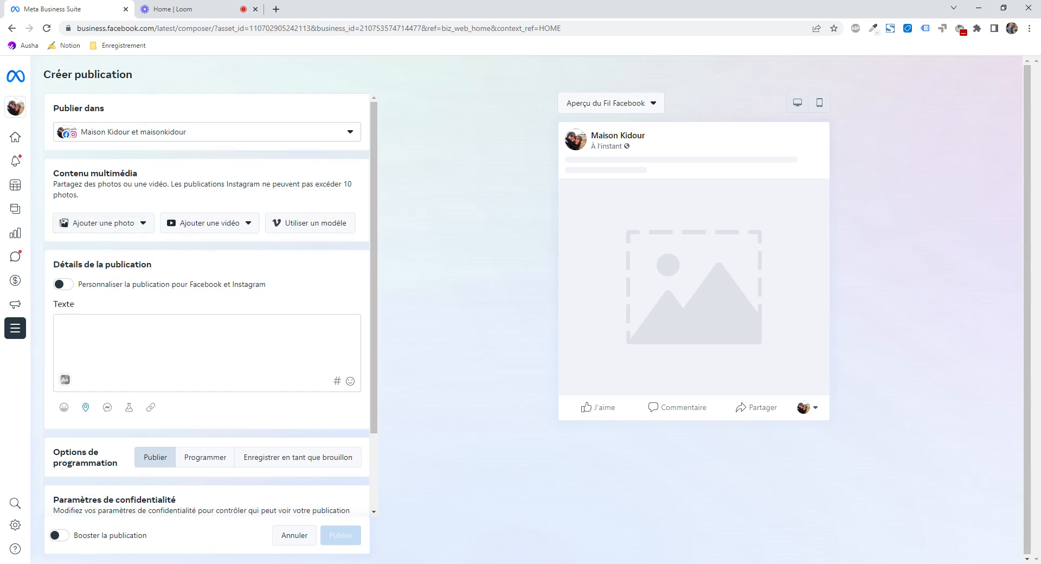
- Import the house photo from the computer and enter the caption beginning "Le compte à rebours est lancé"
click(112, 228)
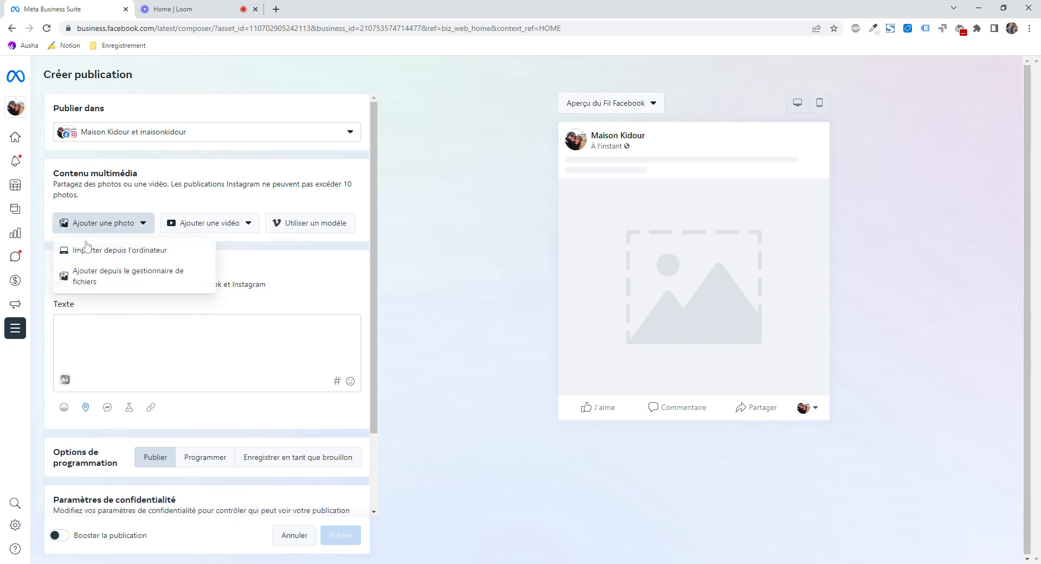
click(103, 247)
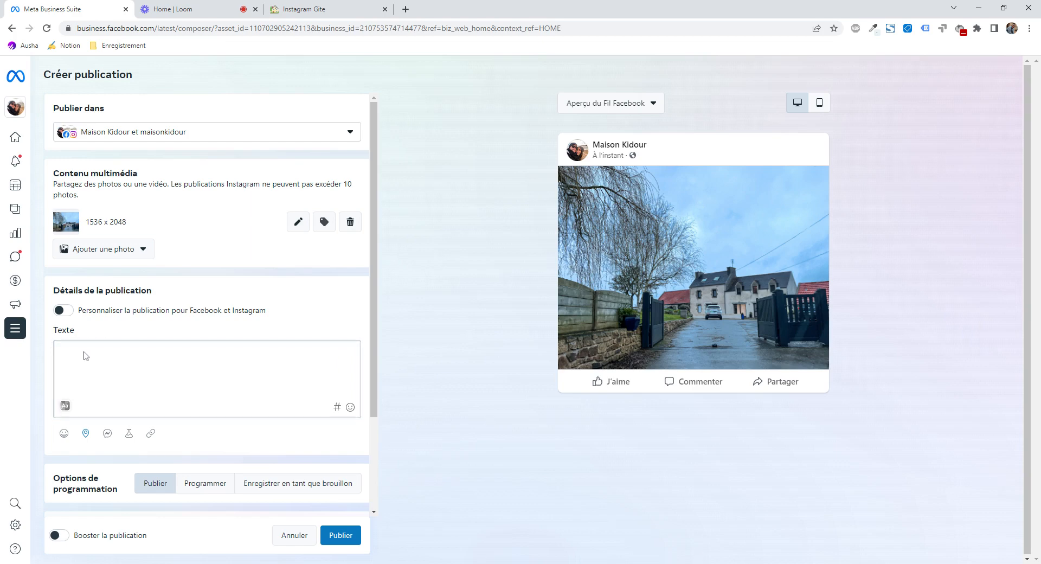
text(Le compte à rebours est lancé. Dans moins d’une semaine le rêve devient réalité. On ne peut s’empêcher d’y penser, c’est plus fort que nous. C’est naturel après tout.  On regarde les fournitures, la literie, la décoration, la peinture, la vaisselle sans passer à la case achat. C’est frustrant mais quelque chose nous retiens.  Je crois qu’on a besoin de rentrer dans cette maison, d’ouvrir la porte et de se sentir chez nous pour nous lancer dans la prochaine étape : construire la Maison Kidour.  On a commencé à poser les bases de notre univers de marque. On avance bien là dessus.  Mais pour le reste on a besoin d’y vivre pour comprendre les lieux et les faire vivre.  En attendant le jour J, prochain post de je vous raconterai l’histoire du phare de Pontusval !)
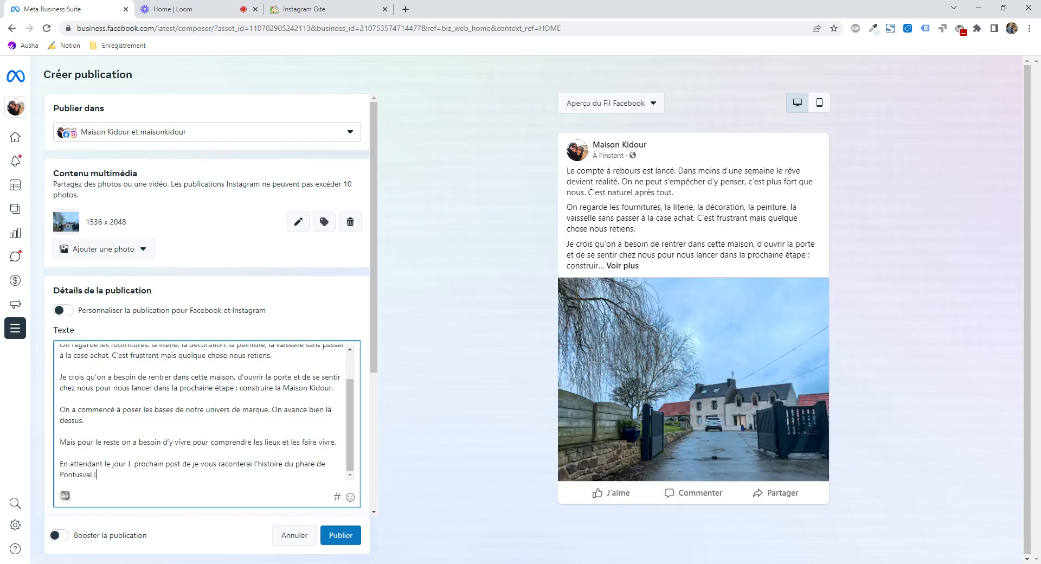
- Add the suggested hashtags #travaux and #finistere on a separate line after the caption
key(Return)
key(Return)
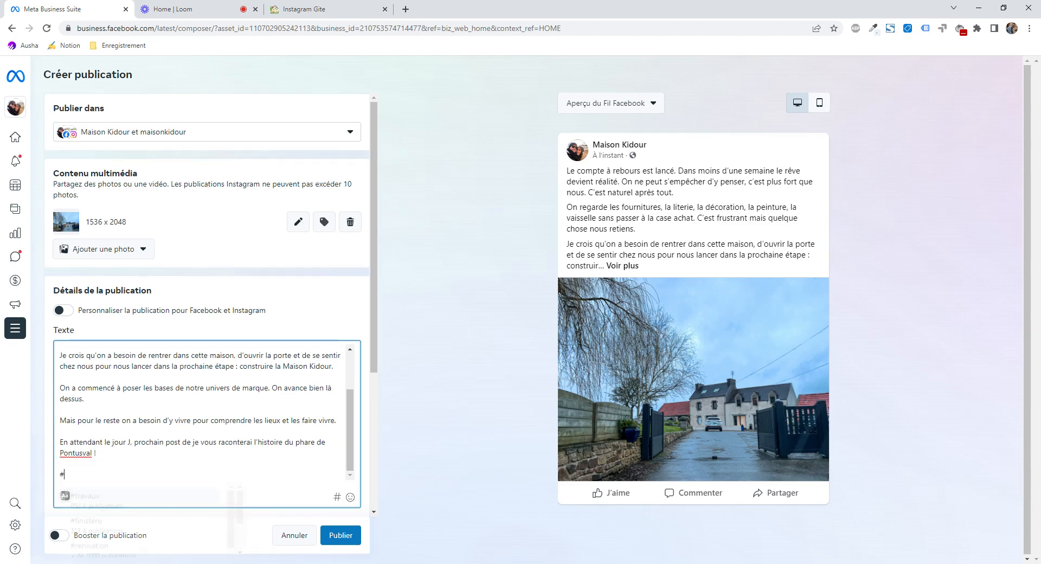
click(113, 507)
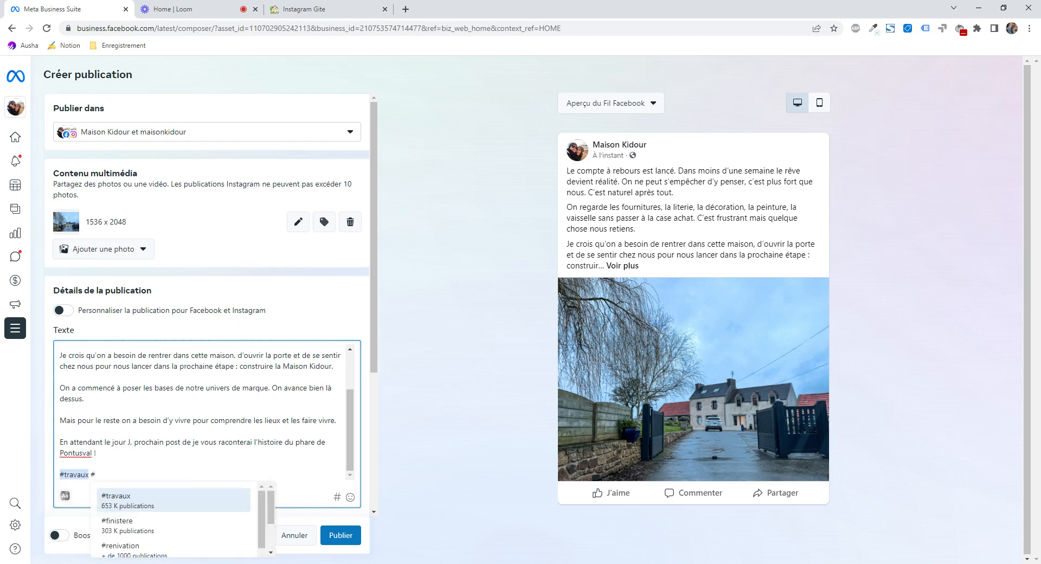
click(125, 524)
- Tag the post with the location Bretagne and save it
scroll(163, 461, down, 3)
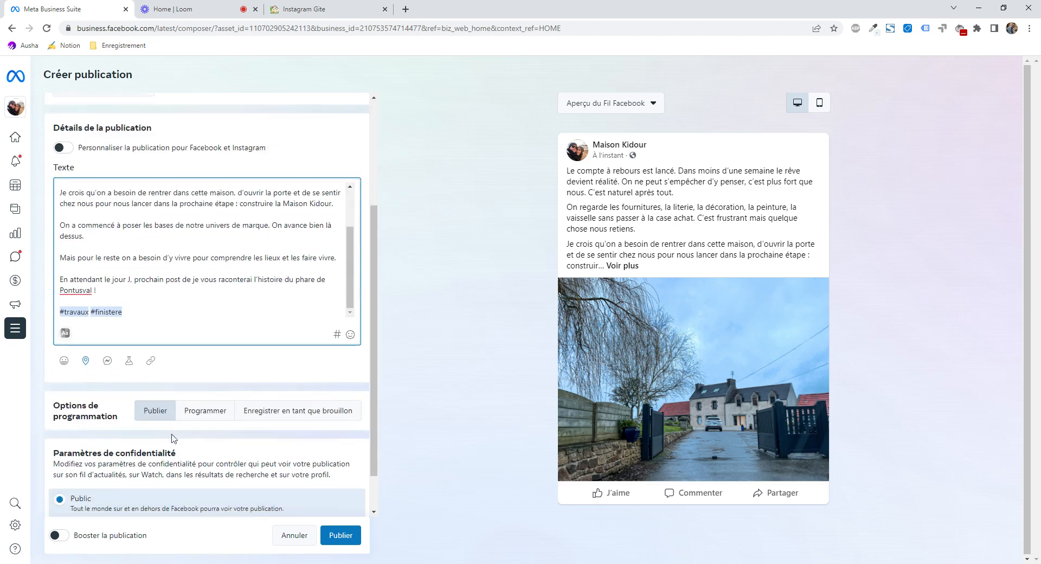
click(85, 360)
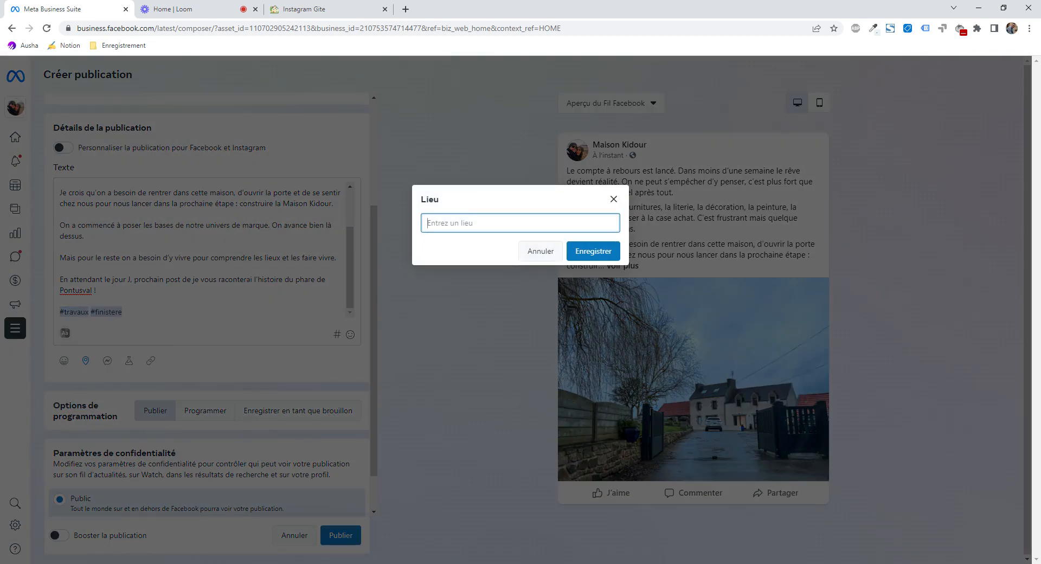
text(bretagne)
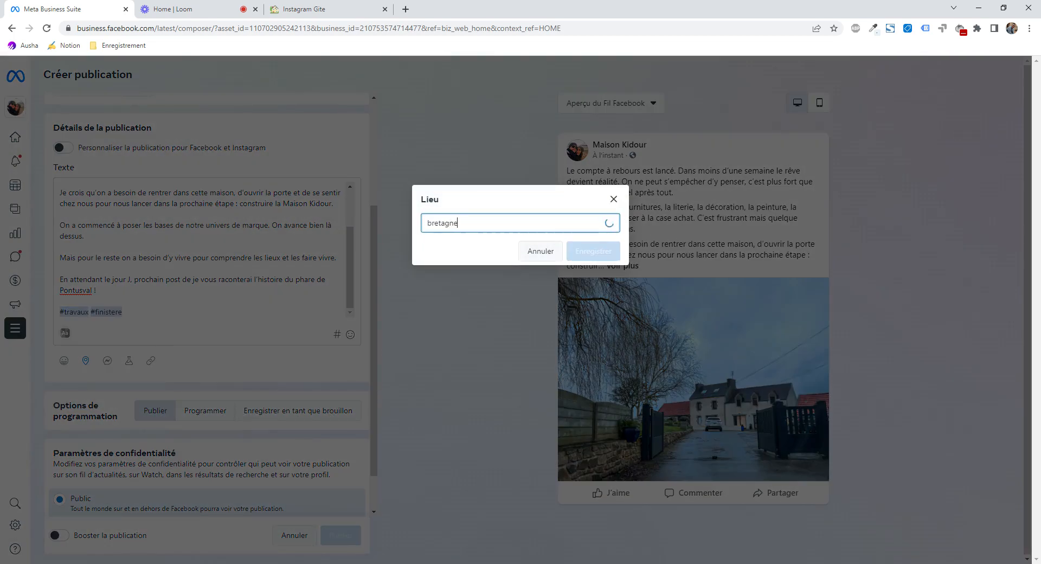
click(462, 252)
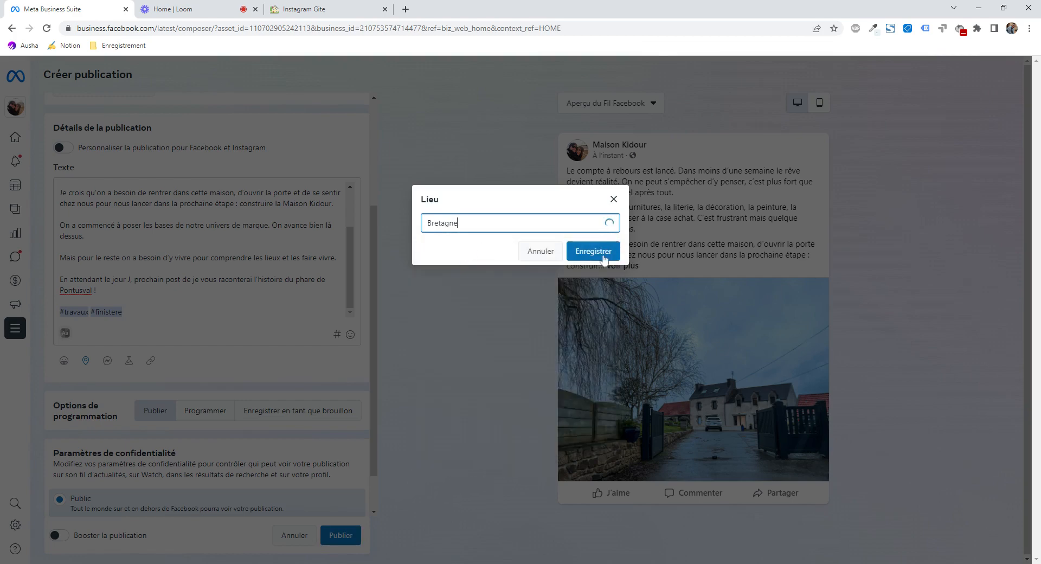
click(600, 254)
click(233, 299)
- Switch the post from immediate publishing to scheduling (Programmer) and inspect the Facebook date and time fields
scroll(206, 249, up, 5)
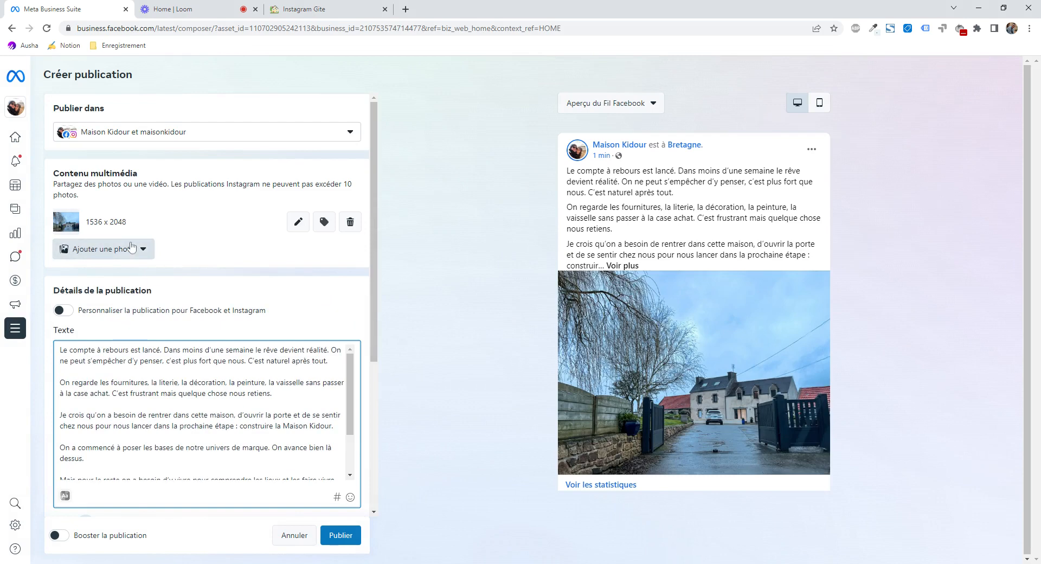
scroll(156, 379, down, 5)
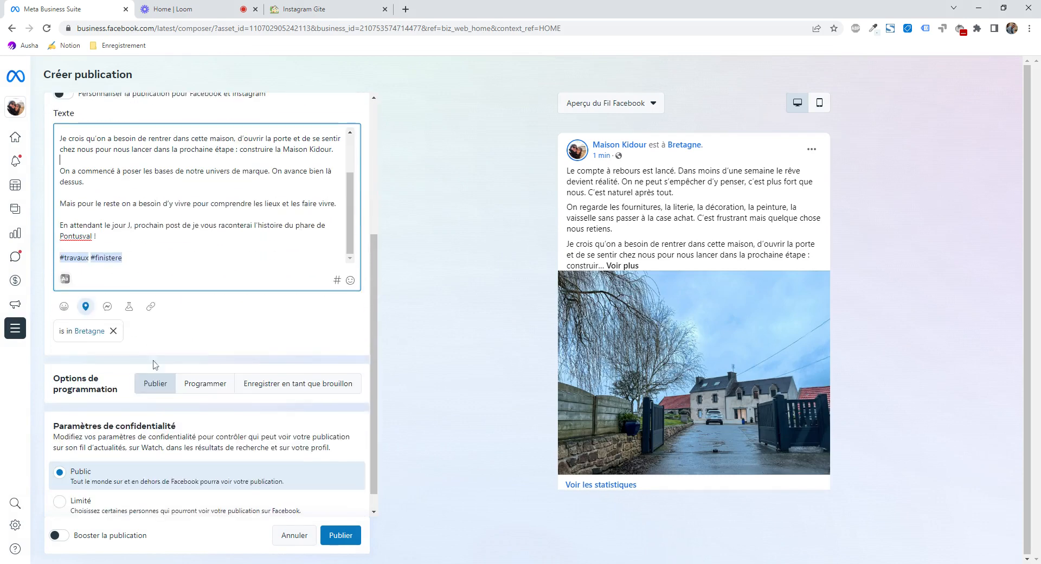
scroll(162, 352, down, 2)
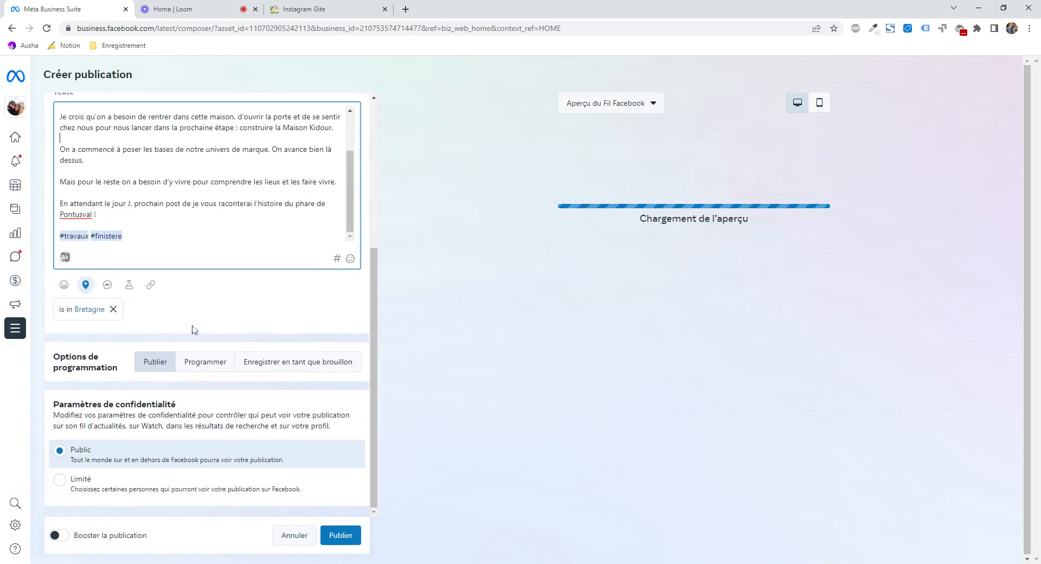
click(210, 368)
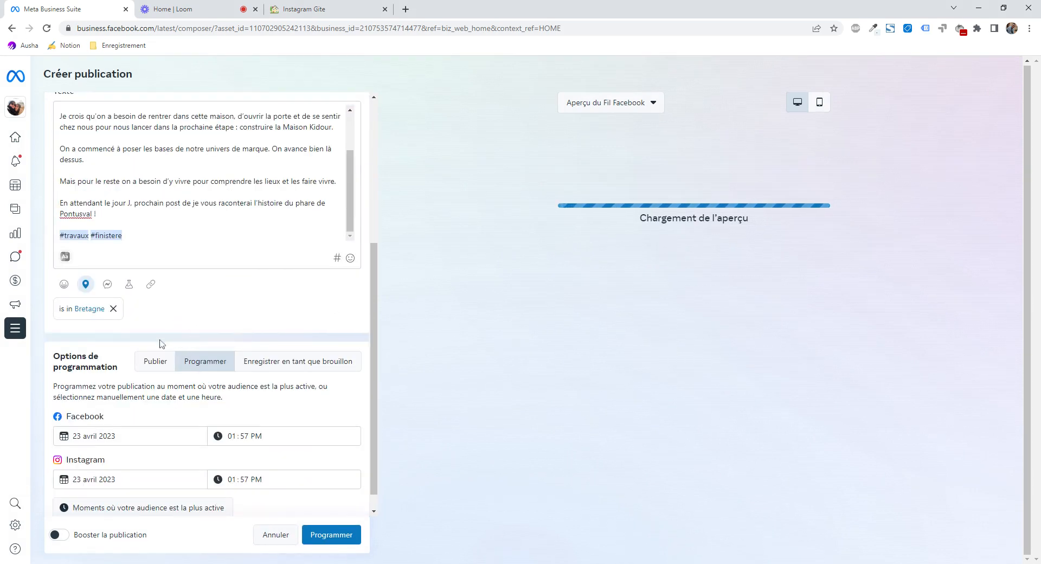
scroll(179, 368, down, 1)
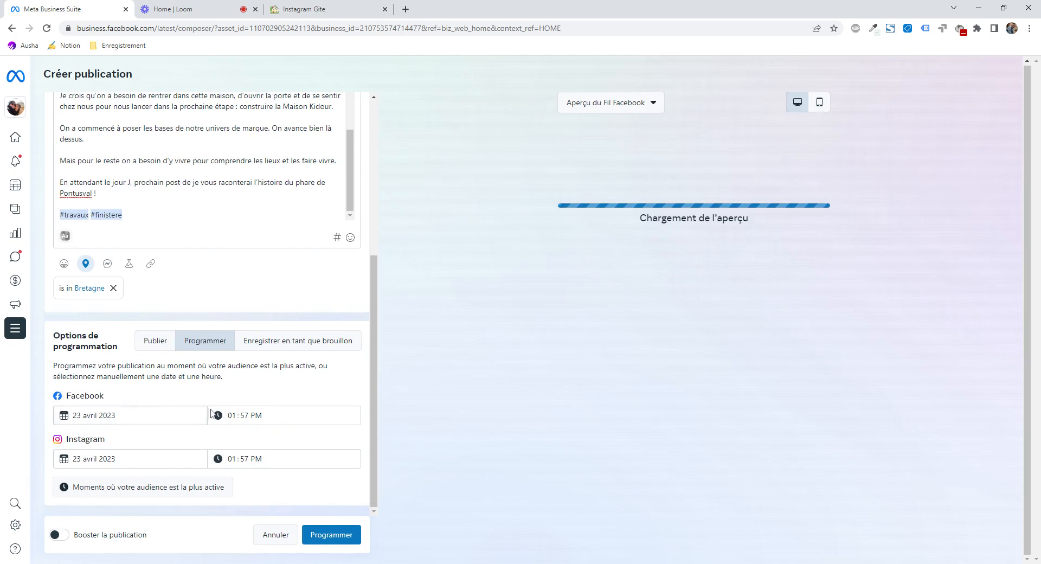
click(228, 415)
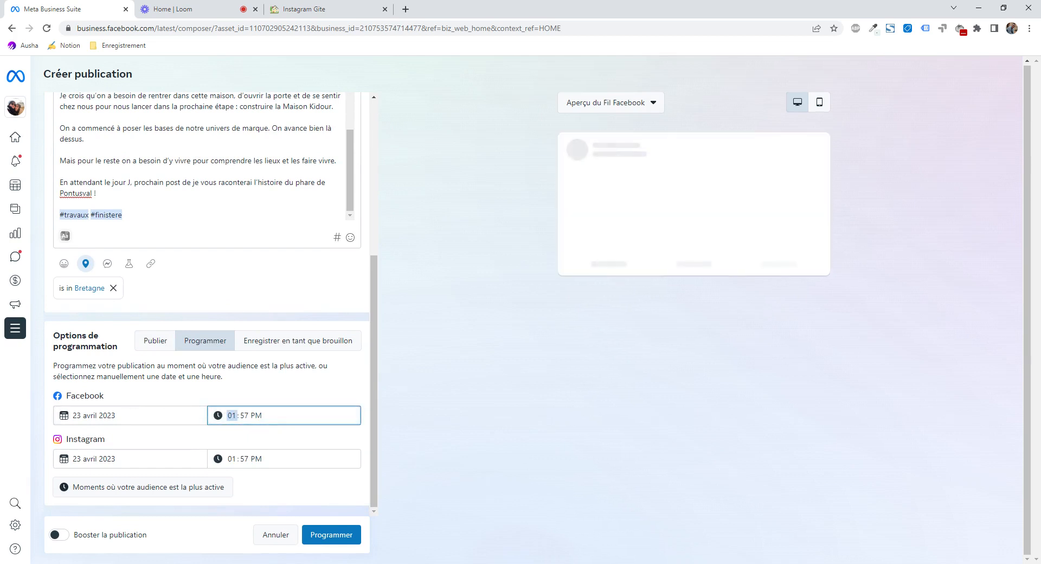
click(96, 416)
click(232, 415)
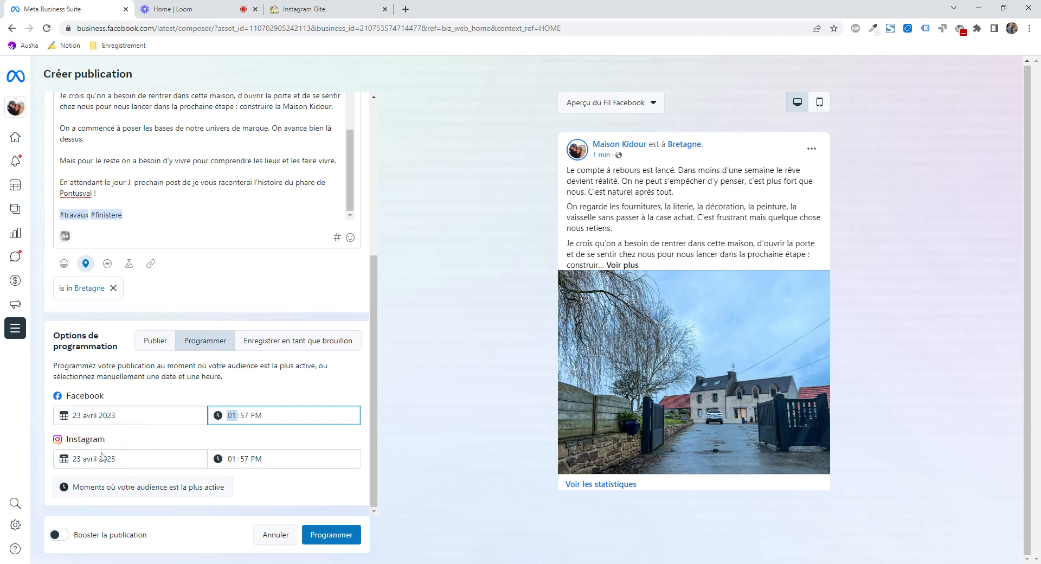
click(172, 438)
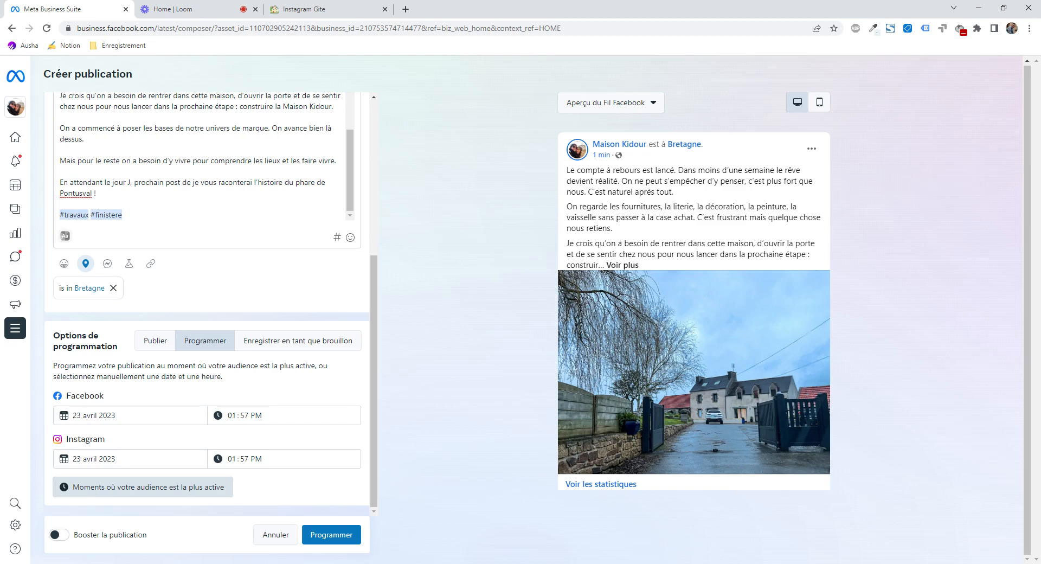
- Schedule the post at suggested peak-audience times: today, 23/04, at 20:00 for Facebook and 16:00 for Instagram, and save
click(118, 487)
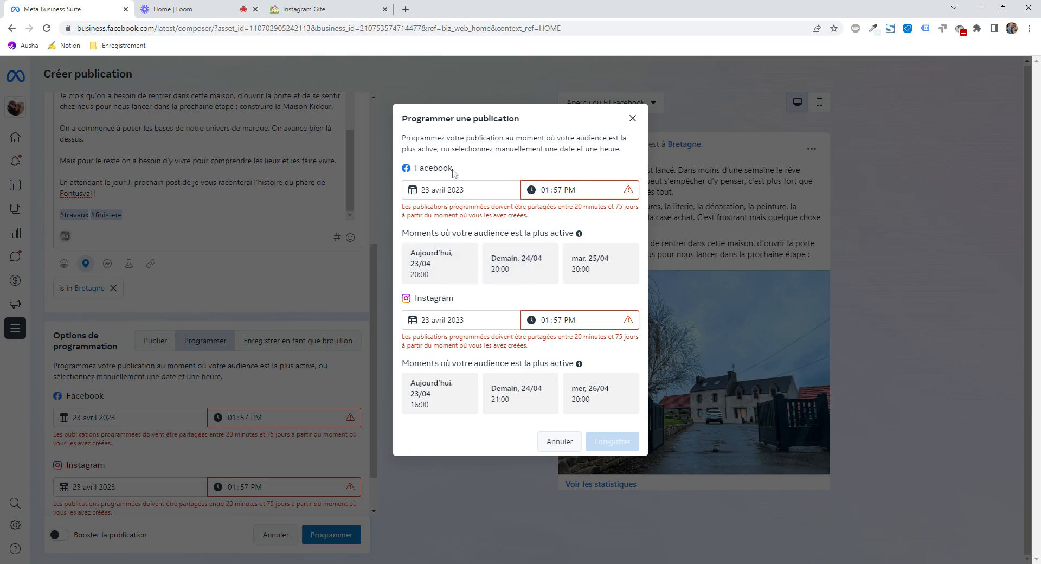
click(428, 280)
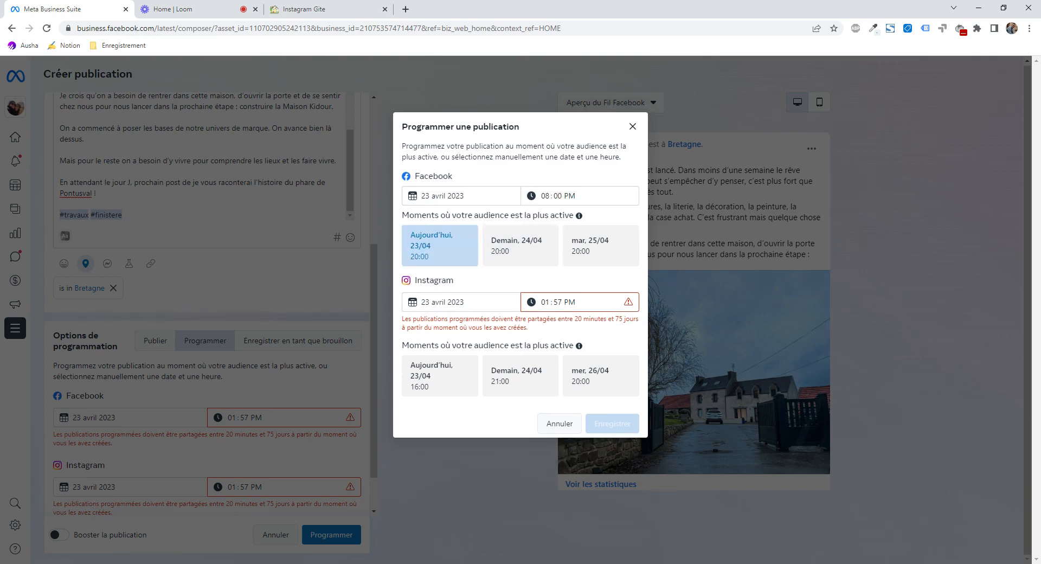
click(434, 390)
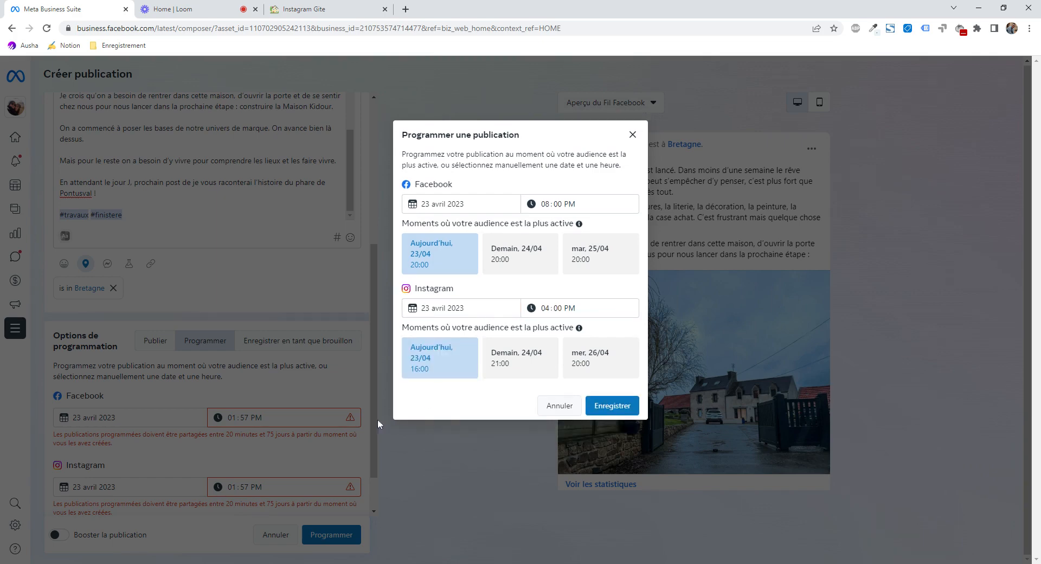
click(607, 406)
- Leave the post composer for the Agenda, abandoning the unsaved post changes
scroll(288, 286, up, 5)
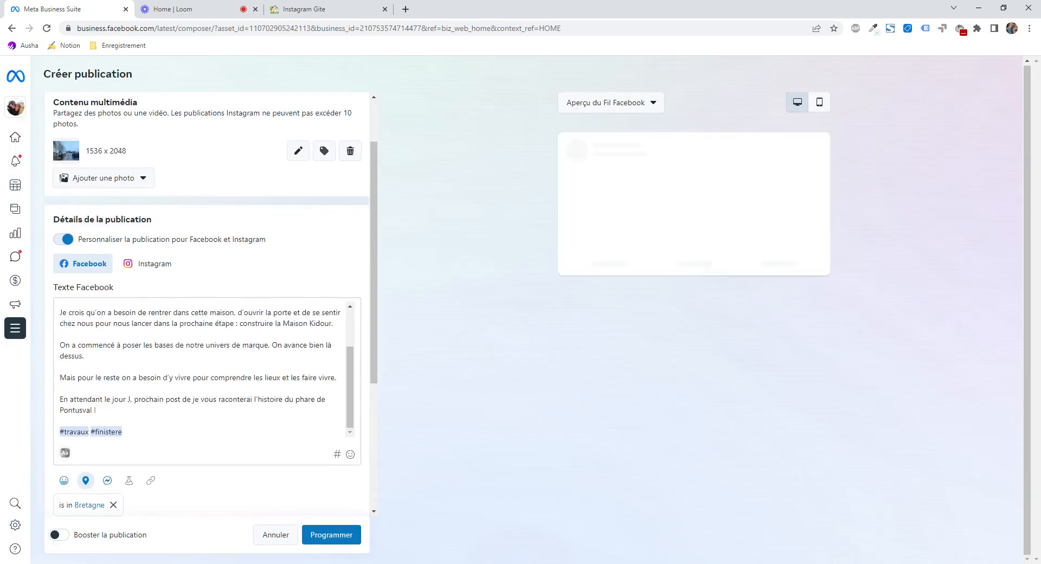
scroll(208, 271, up, 2)
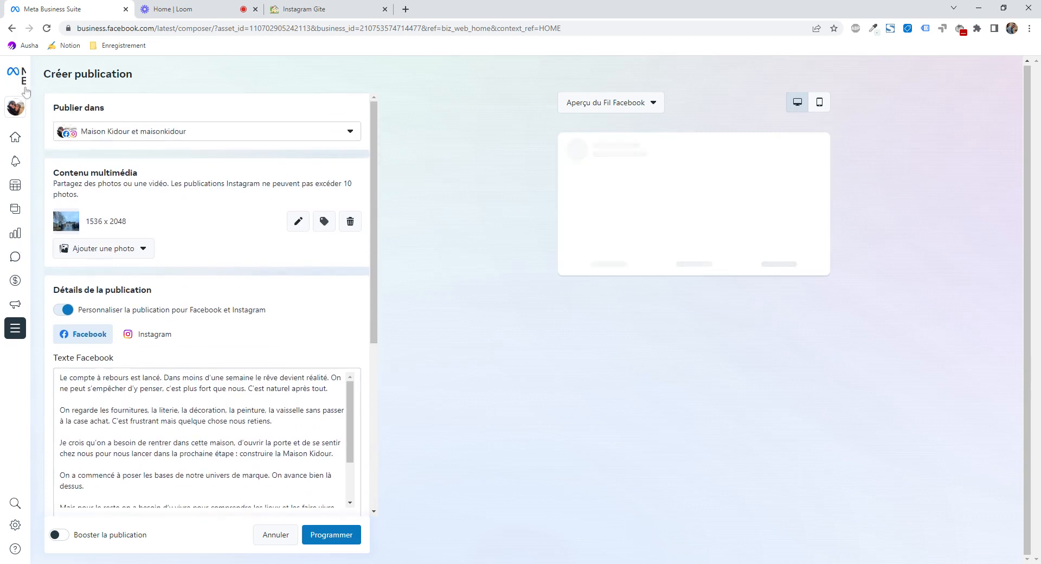
mouse_move(26, 91)
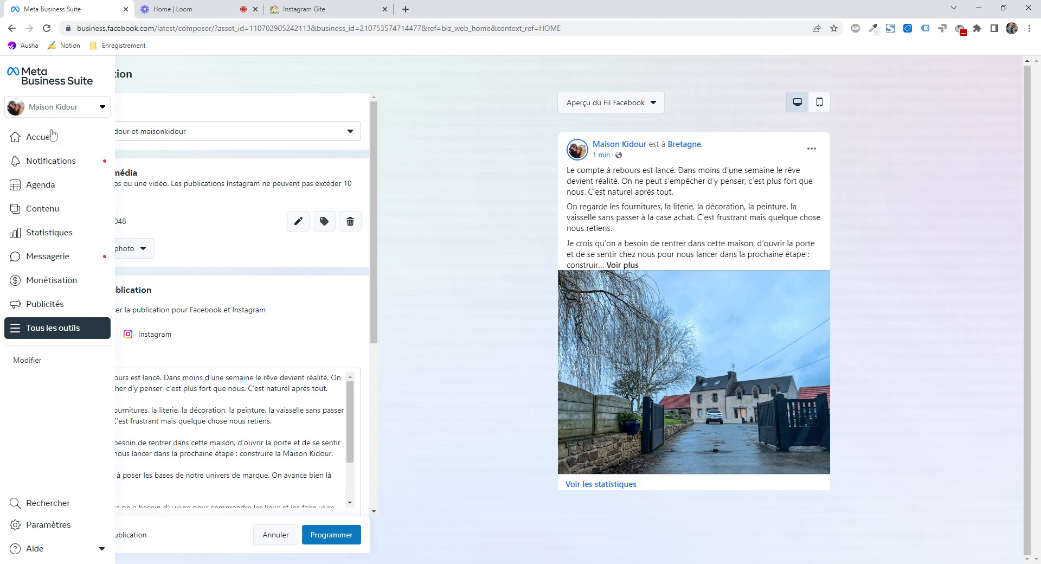
click(56, 184)
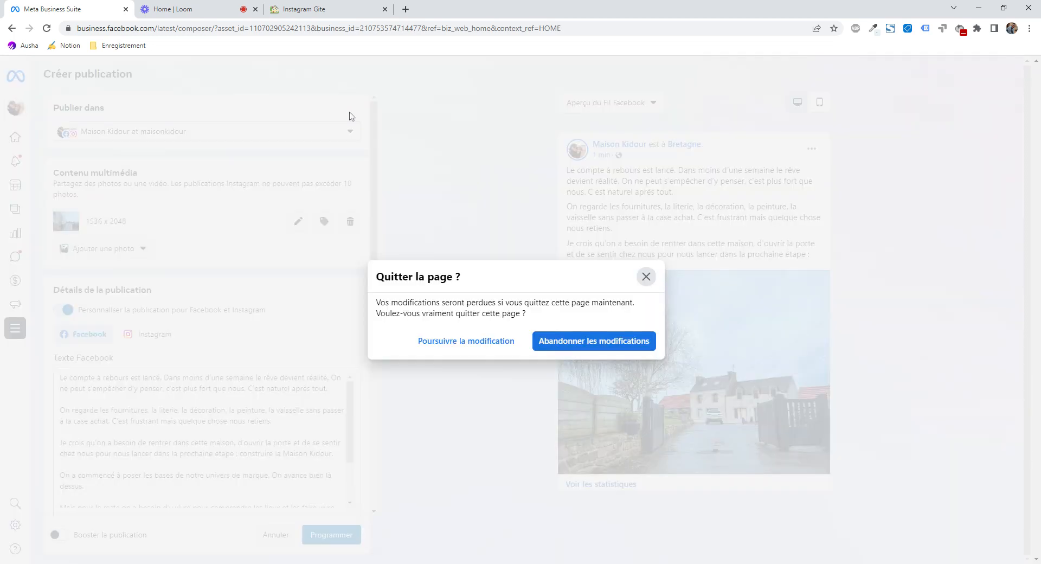
click(575, 340)
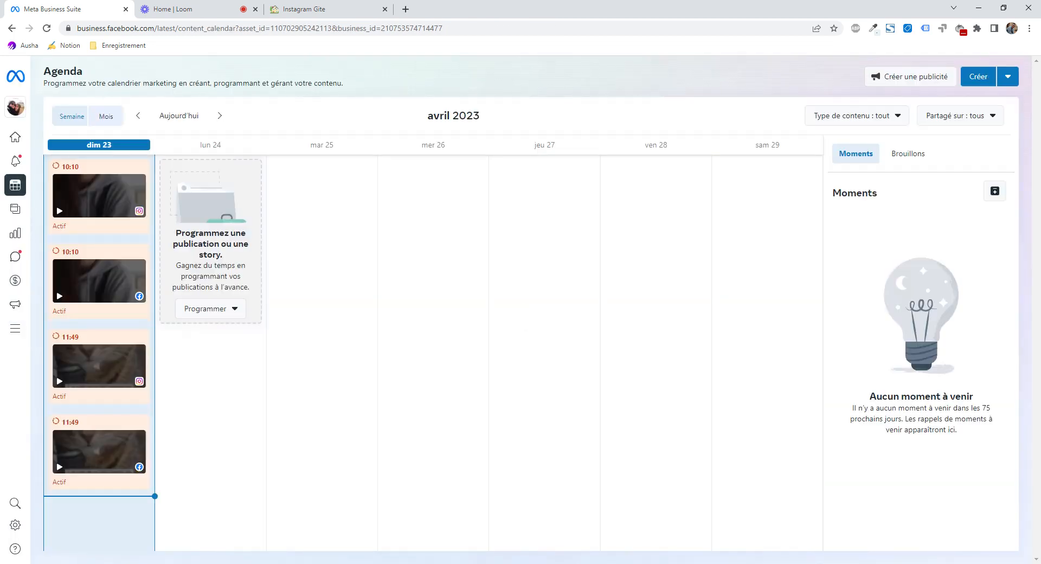
- Open the Statistiques section of the page
mouse_move(15, 240)
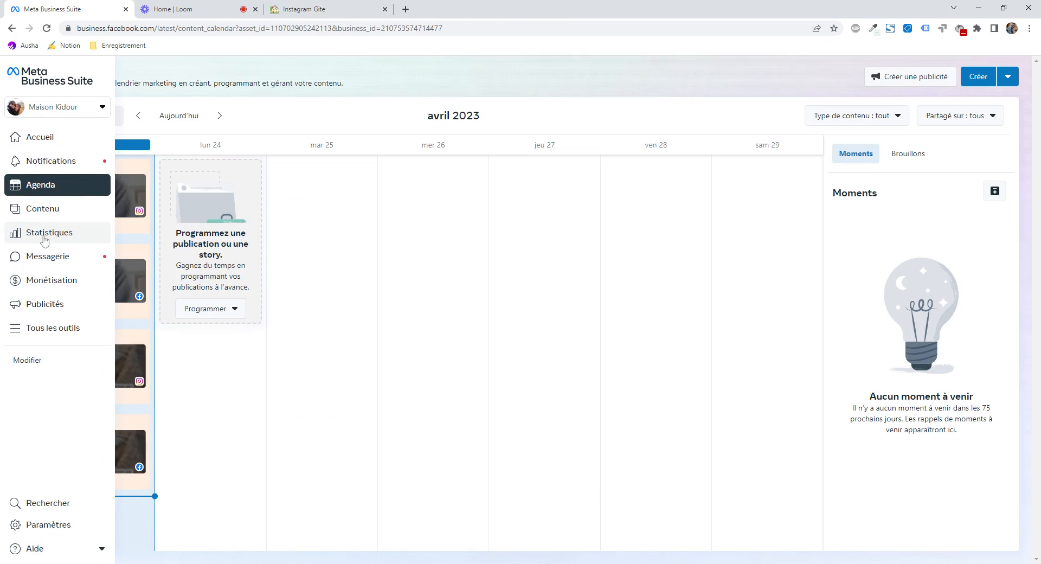